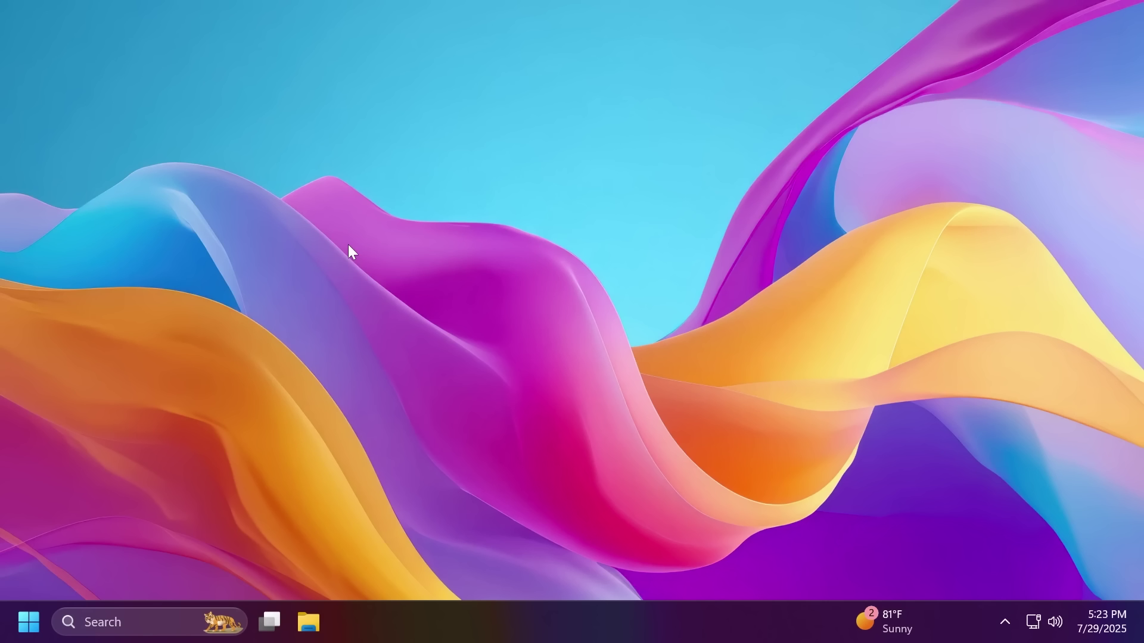
Step: Look up the Windows version (25H2) in Settings' specifications, then close Settings
key(super)
text(vers)
key(Return)
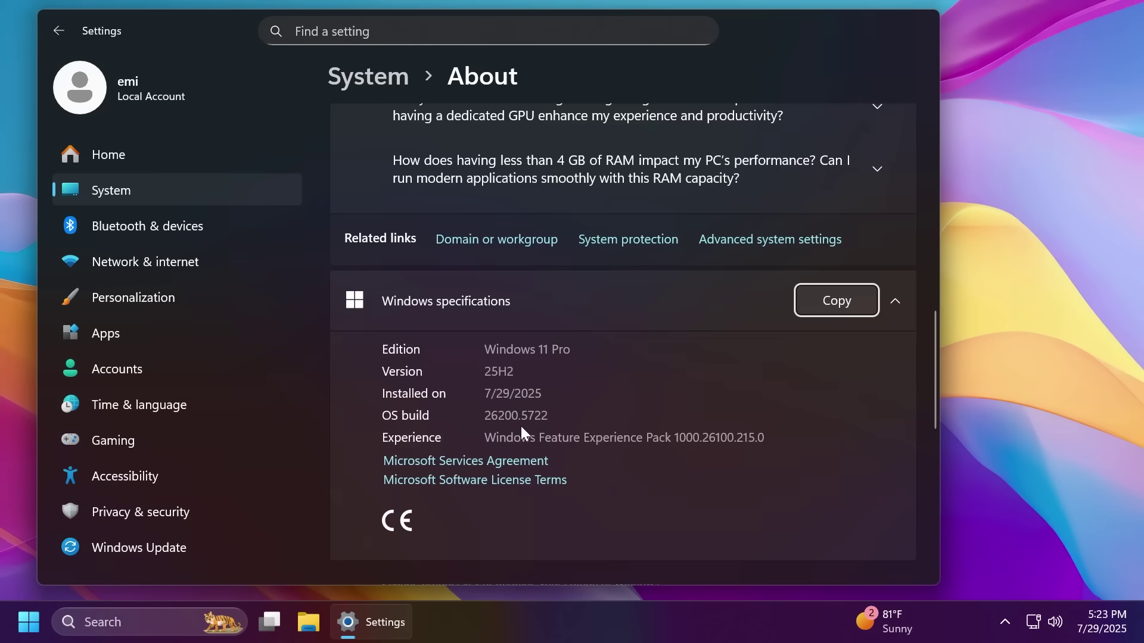
drag(520, 370, 445, 372)
click(445, 372)
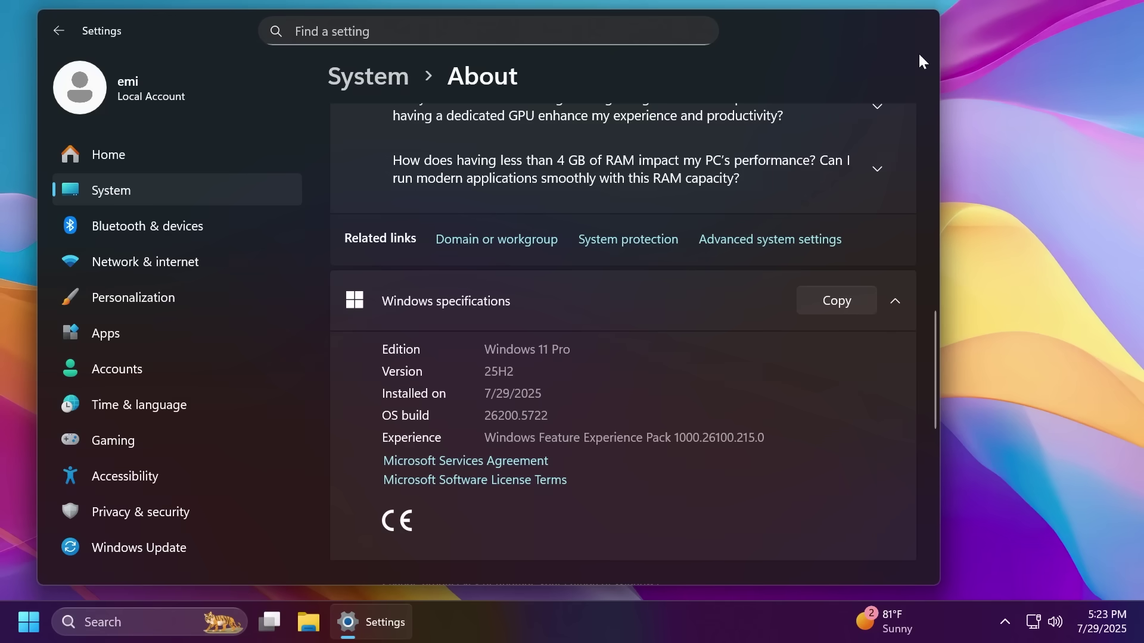
click(919, 27)
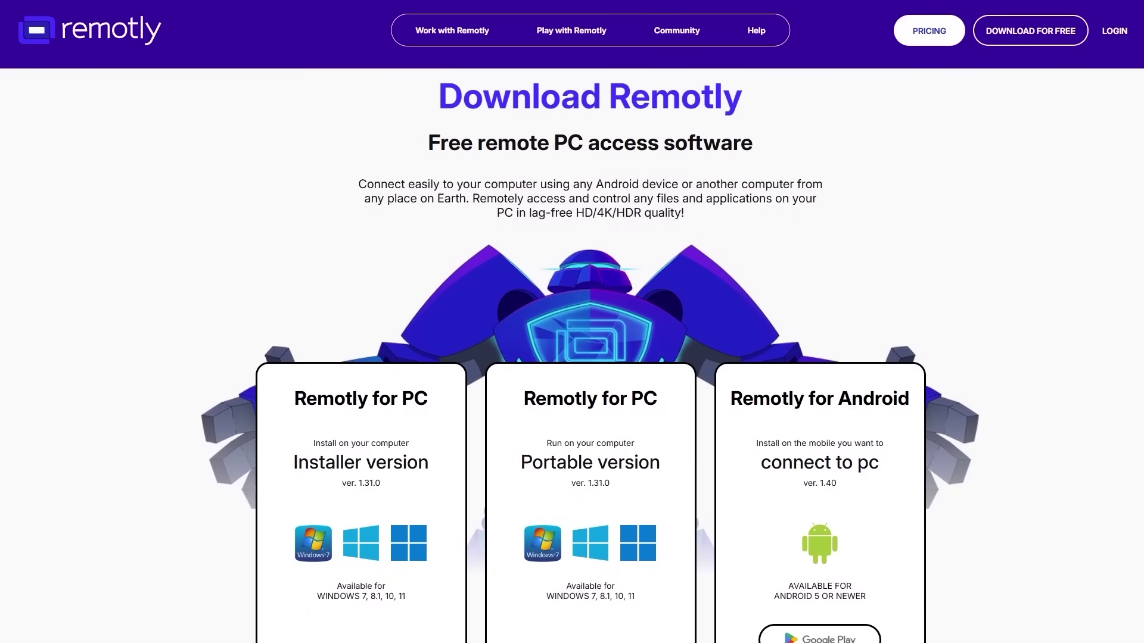
Step: Scroll the Remotly page down to the PC Installer, Portable and Android download cards
scroll(590, 358, down, 1)
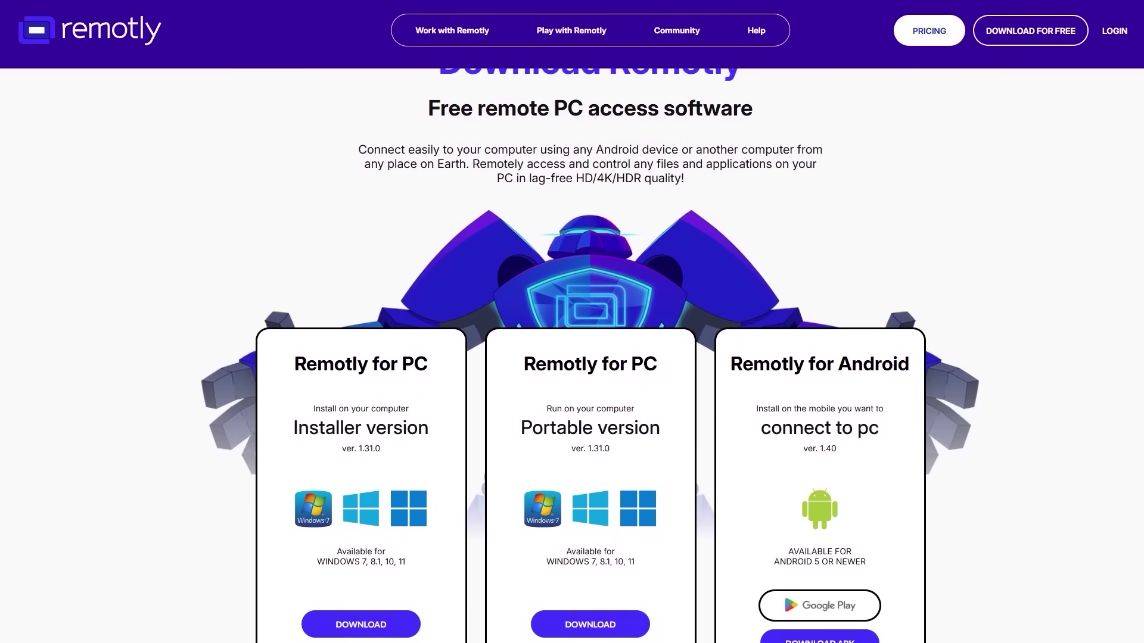
scroll(590, 358, down, 1)
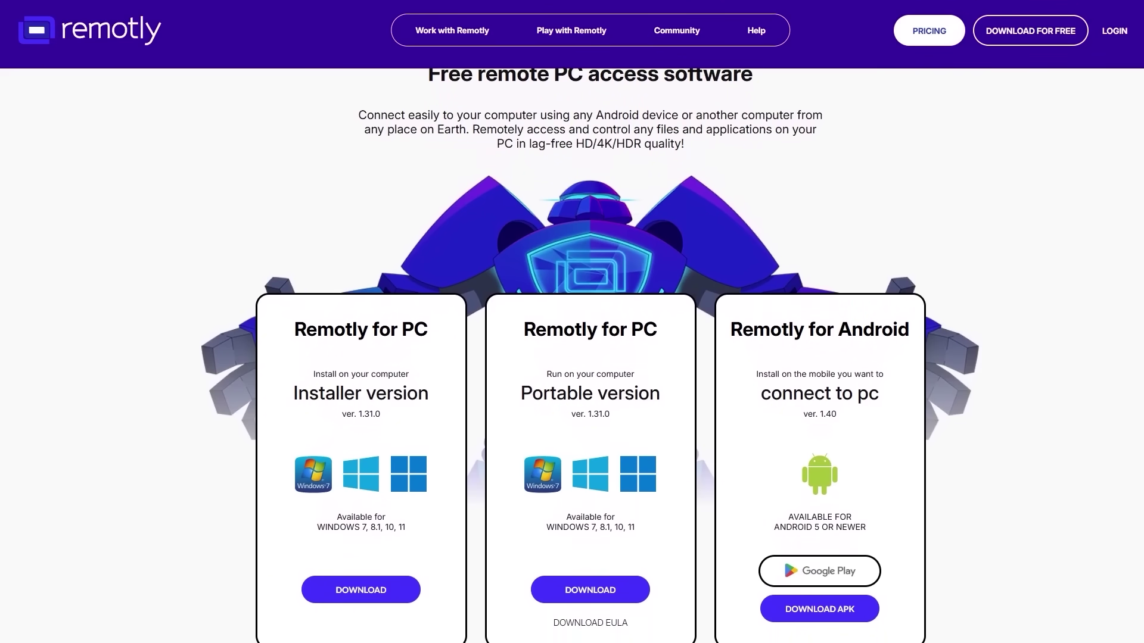
scroll(590, 357, down, 1)
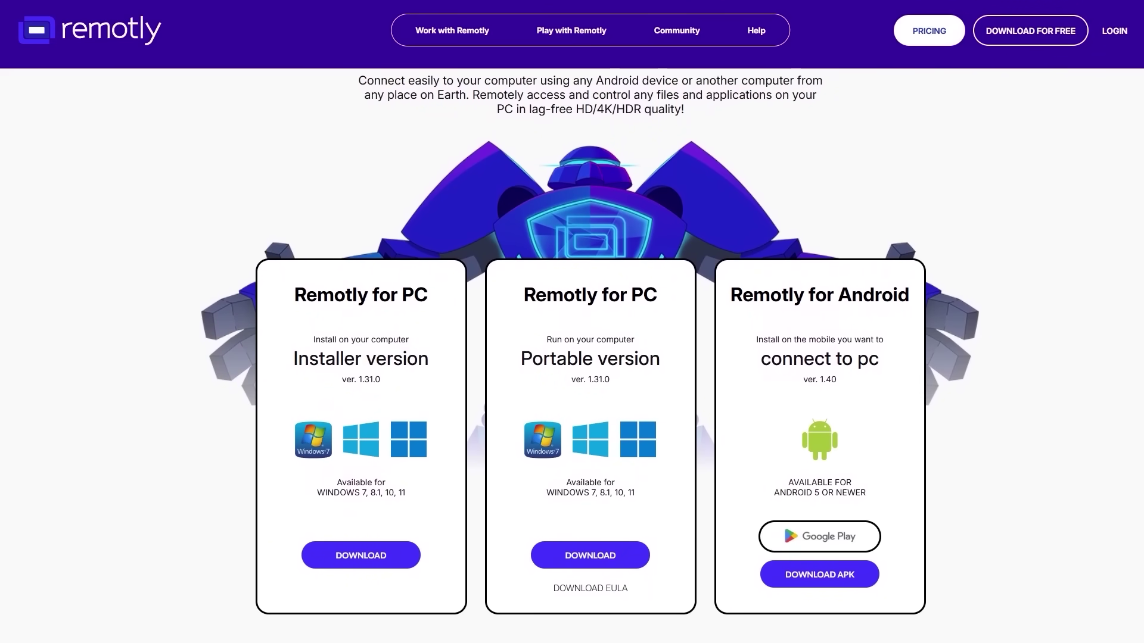
scroll(590, 358, down, 1)
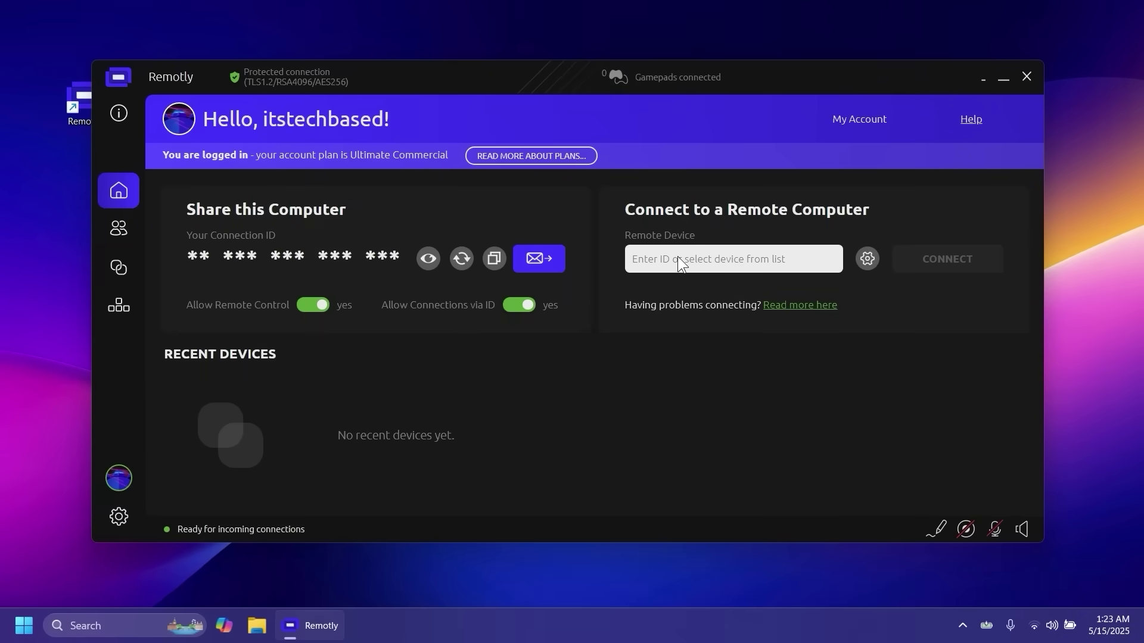
Step: Paste the remote computer's ID, adjust connection settings, and reconnect to the recent remote device
text(4RBZ4PIFE57AUF)
click(867, 259)
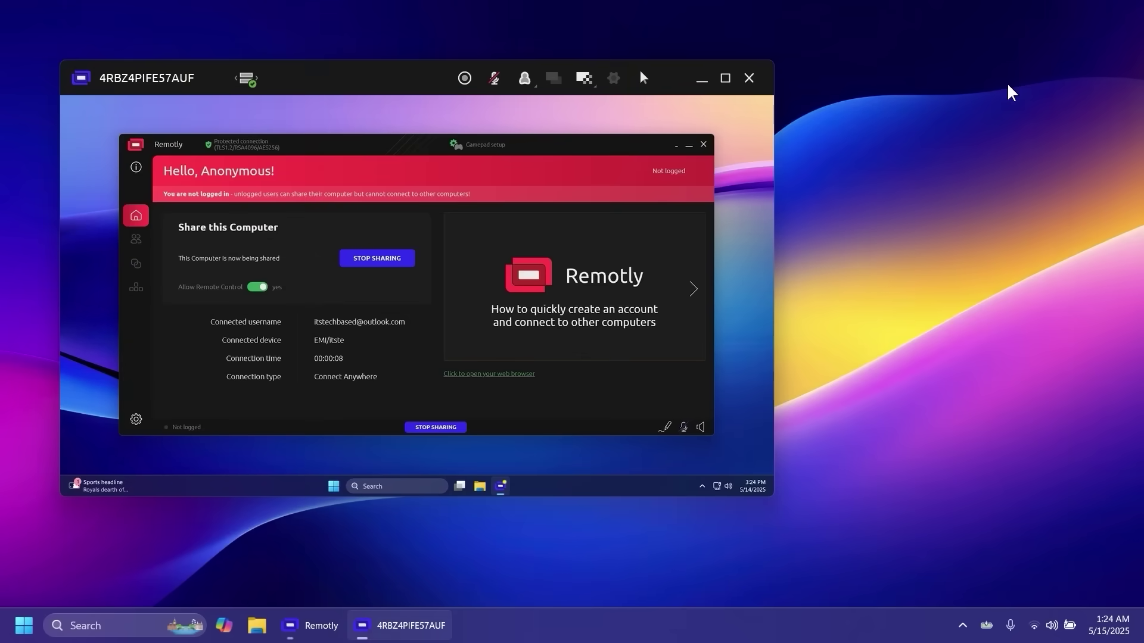
mouse_move(388, 76)
mouse_down()
mouse_move(419, 79)
mouse_move(403, 84)
mouse_up()
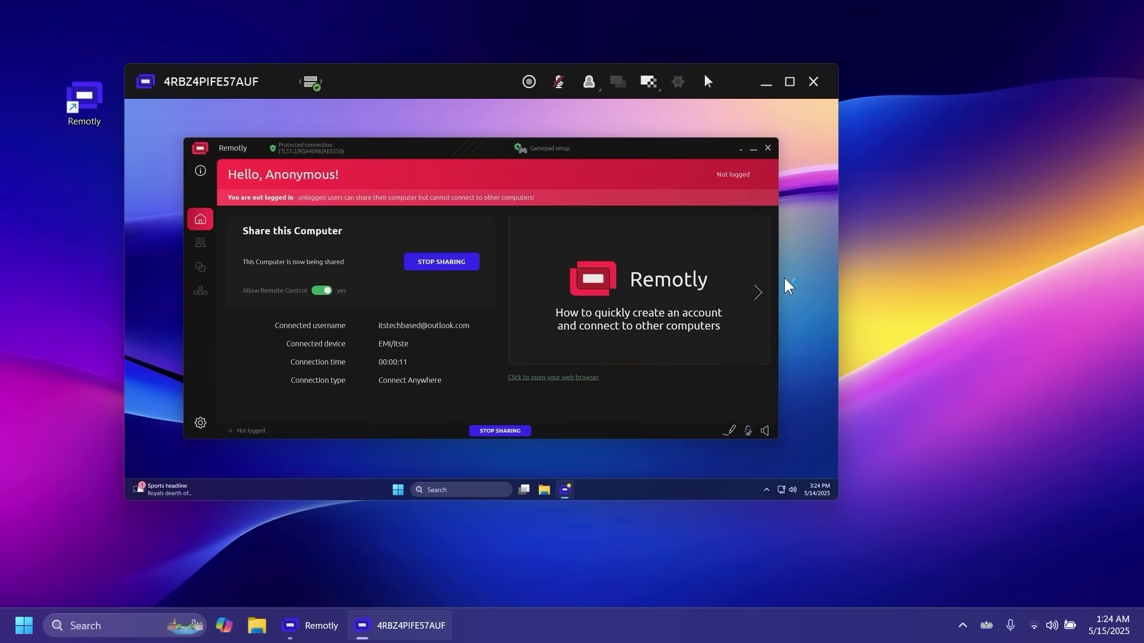
click(589, 85)
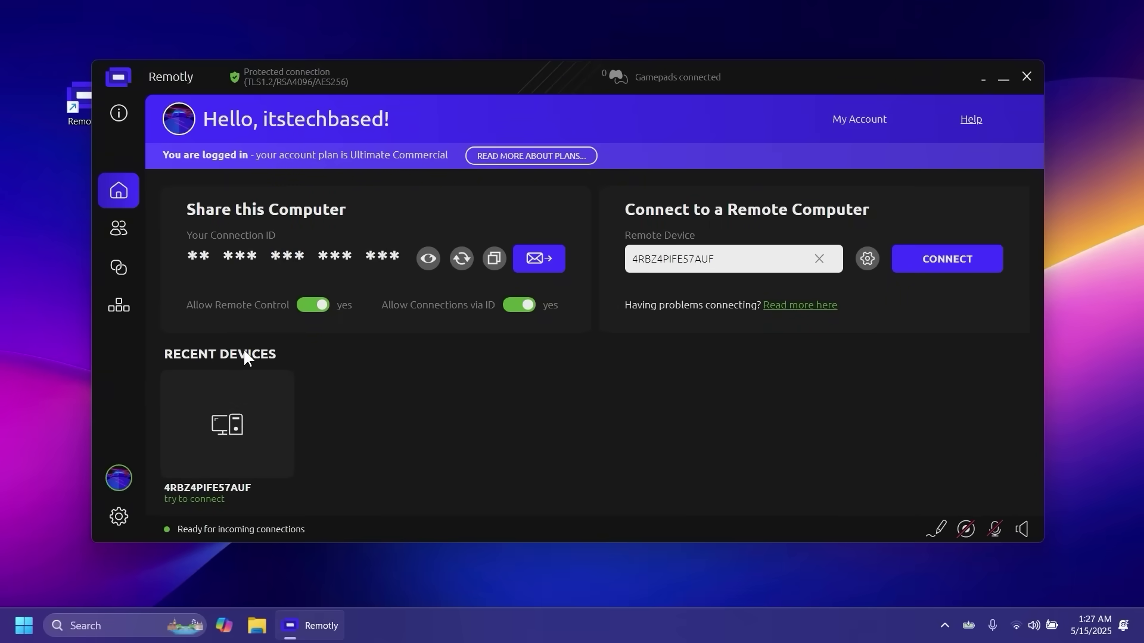
click(243, 427)
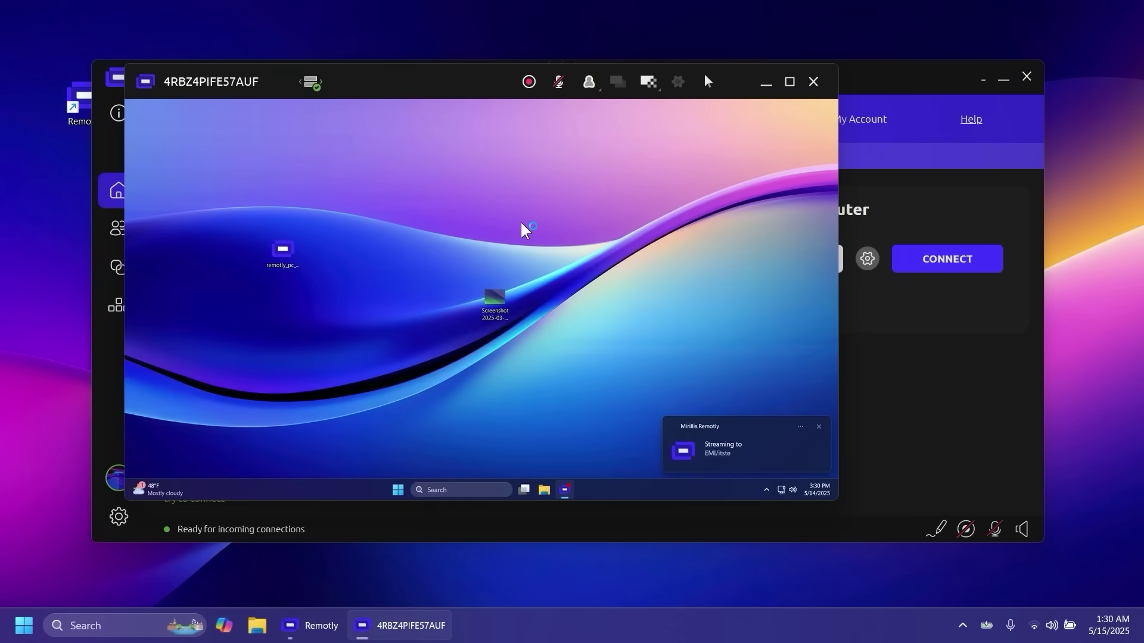
Step: Record the remote session, play the recording, and copy a screenshot file onto the remote desktop
click(819, 426)
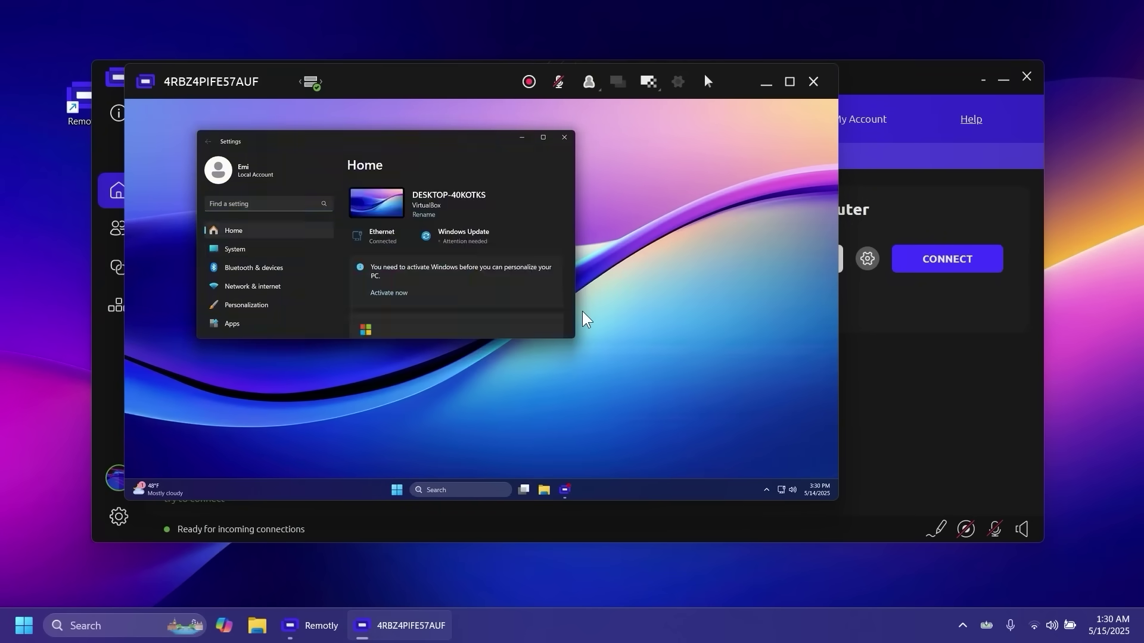
click(528, 83)
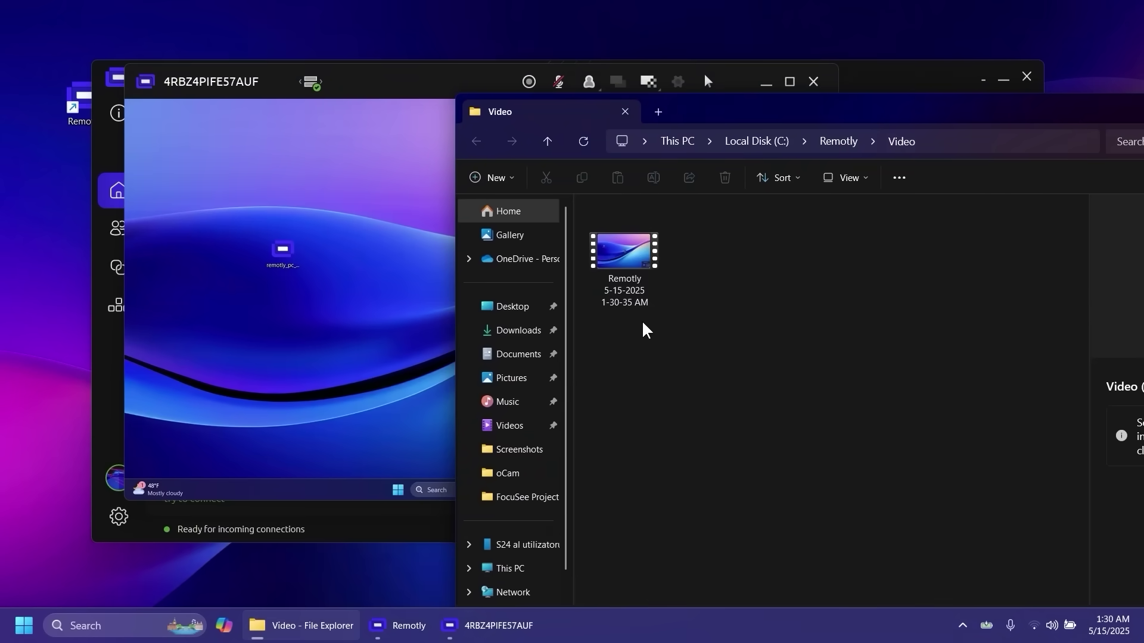
double_click(617, 280)
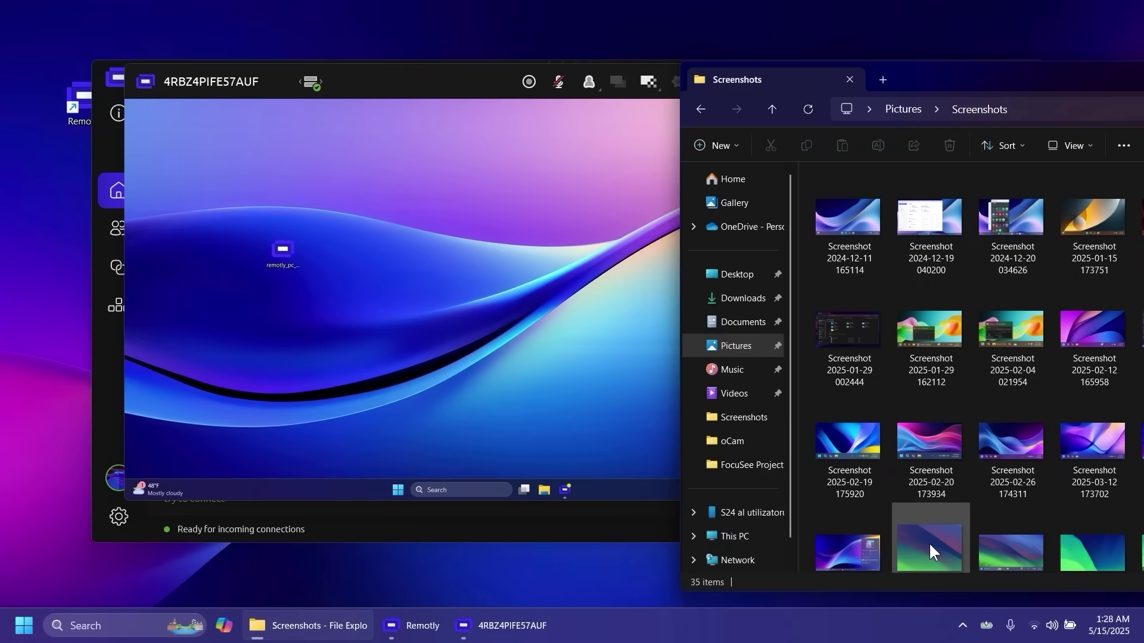
drag(933, 551, 489, 298)
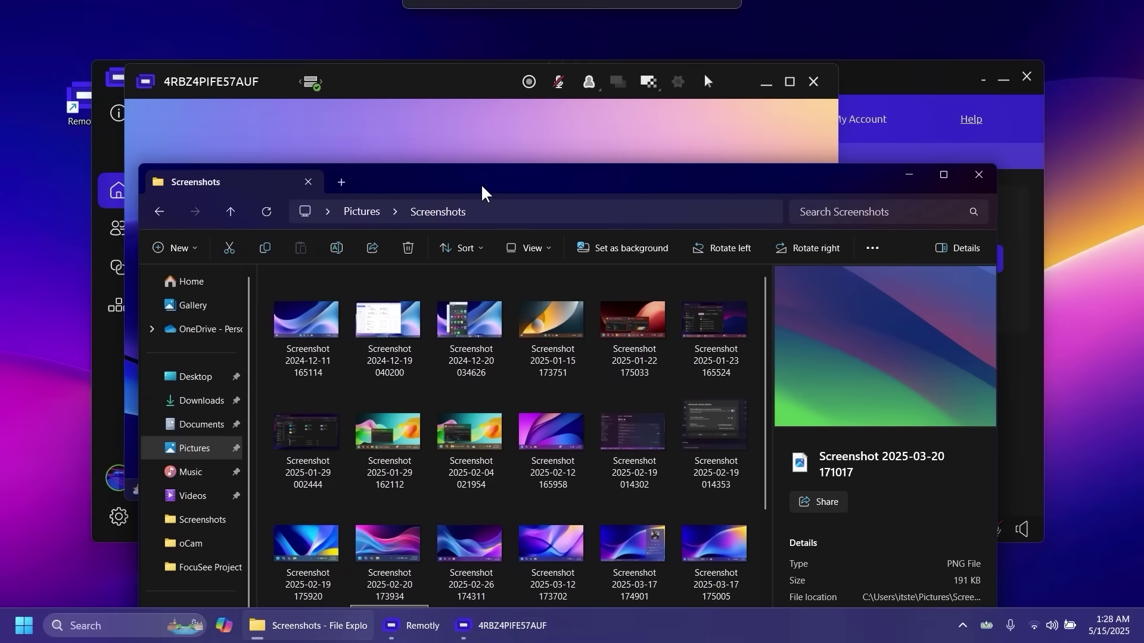
click(979, 175)
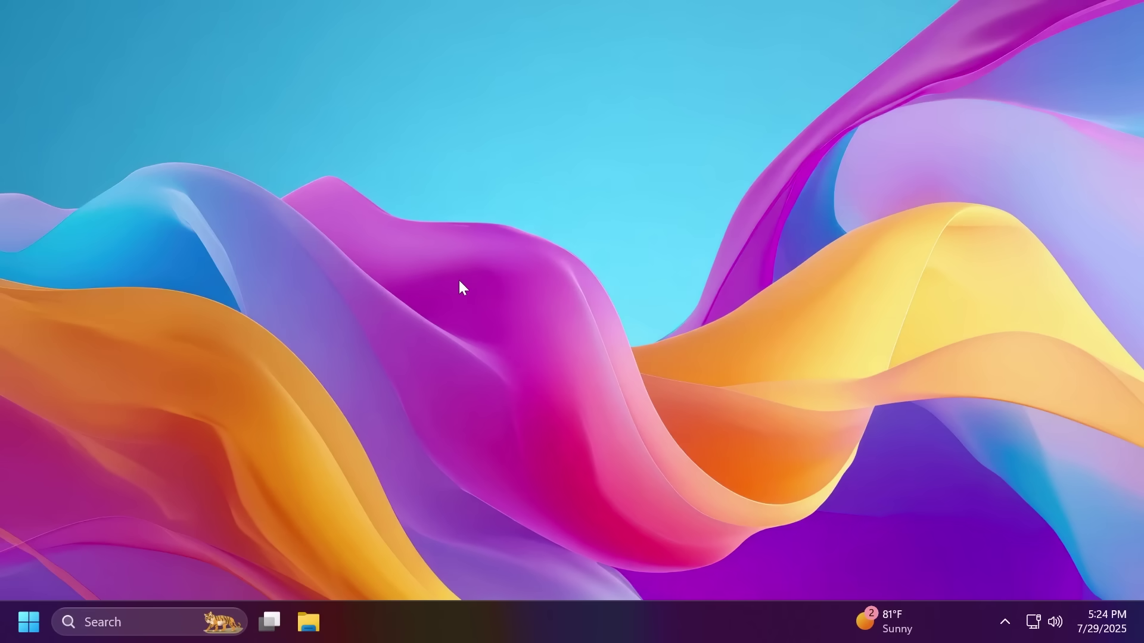
Step: Open Settings with Win+I to its Home page showing device, Ethernet and Windows Update status
key(super+i)
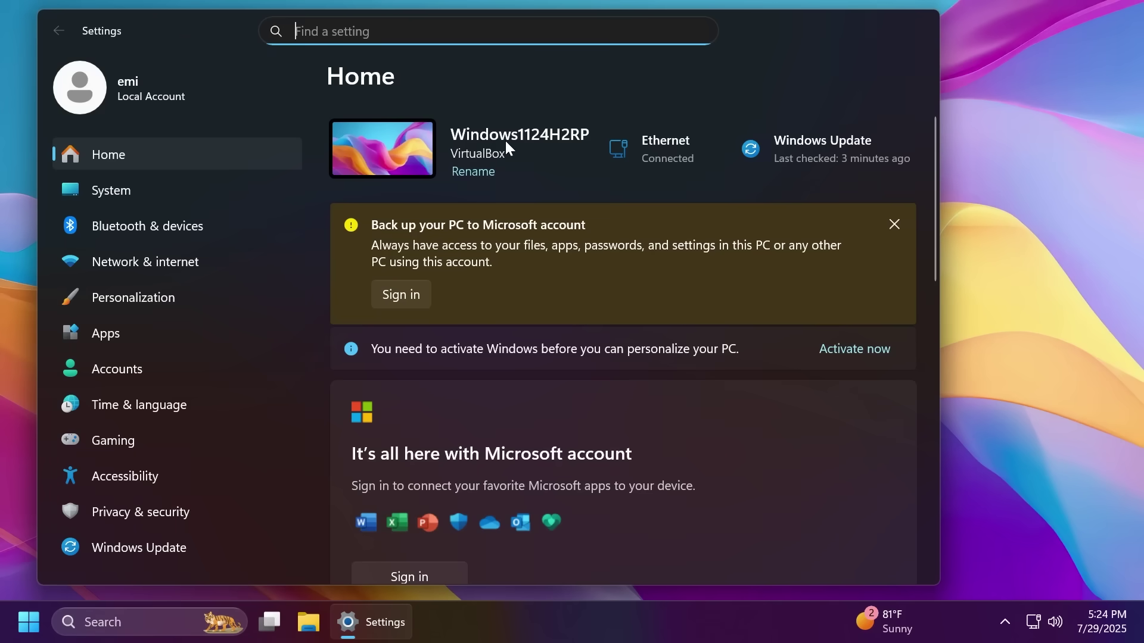
Step: Close the Settings window with Alt+F4 to return to the desktop
key(alt+F4)
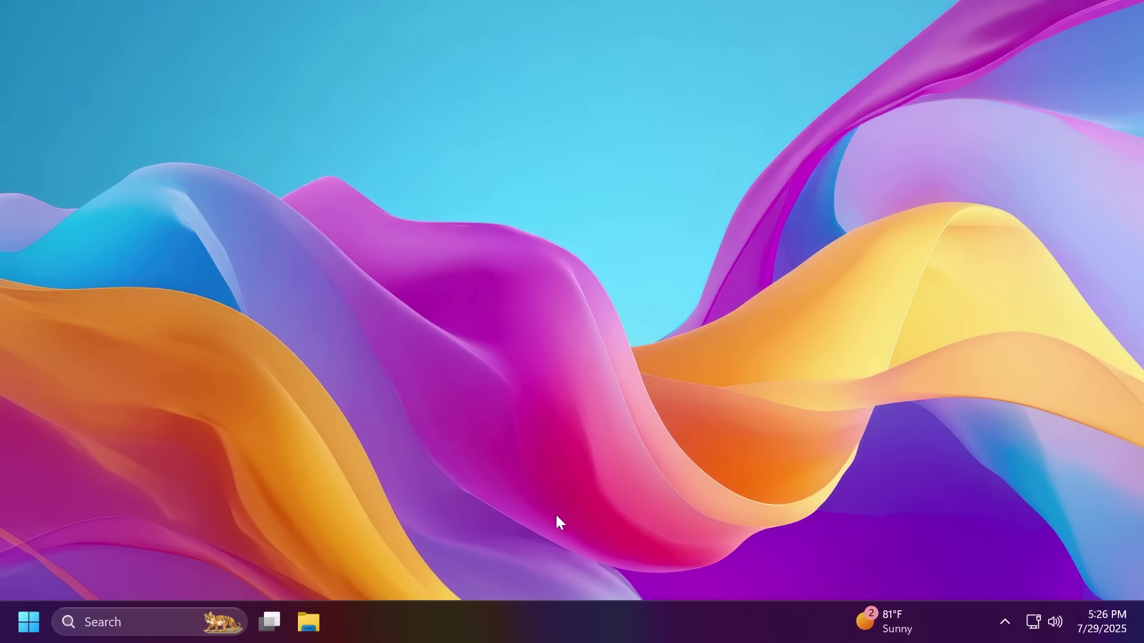
Step: Search Windows for '4k-abstract-Blue-Waves.jpg'
key(super)
text(4k-abstract-Blue-Waves.jpg)
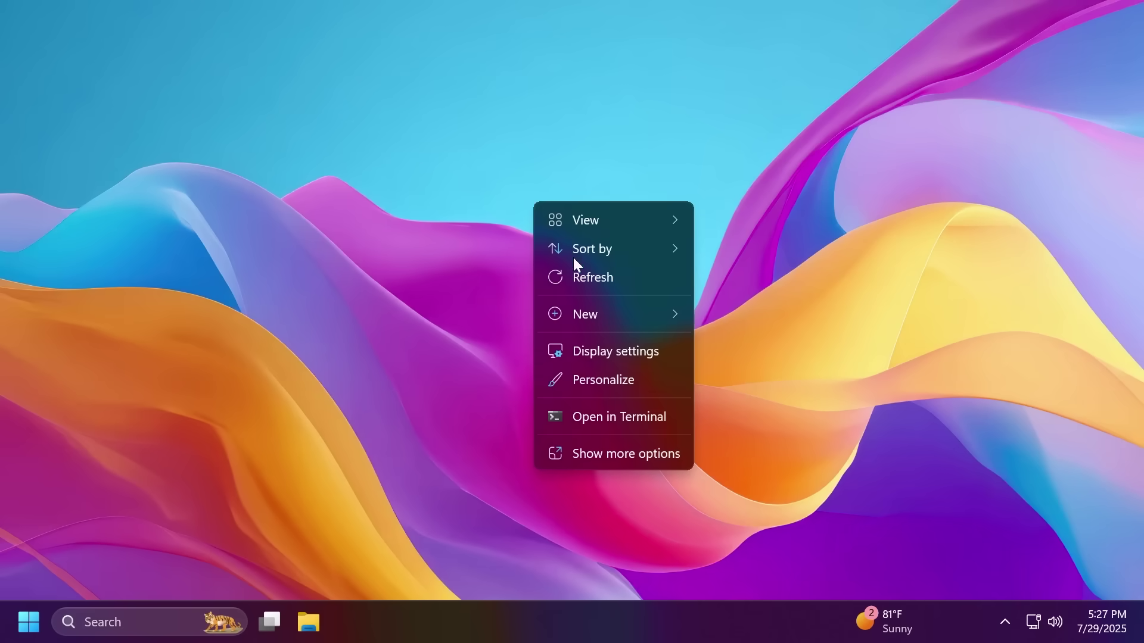
Step: Browse the Lock screen settings page, close Settings, and open the notifications and calendar panel
click(599, 384)
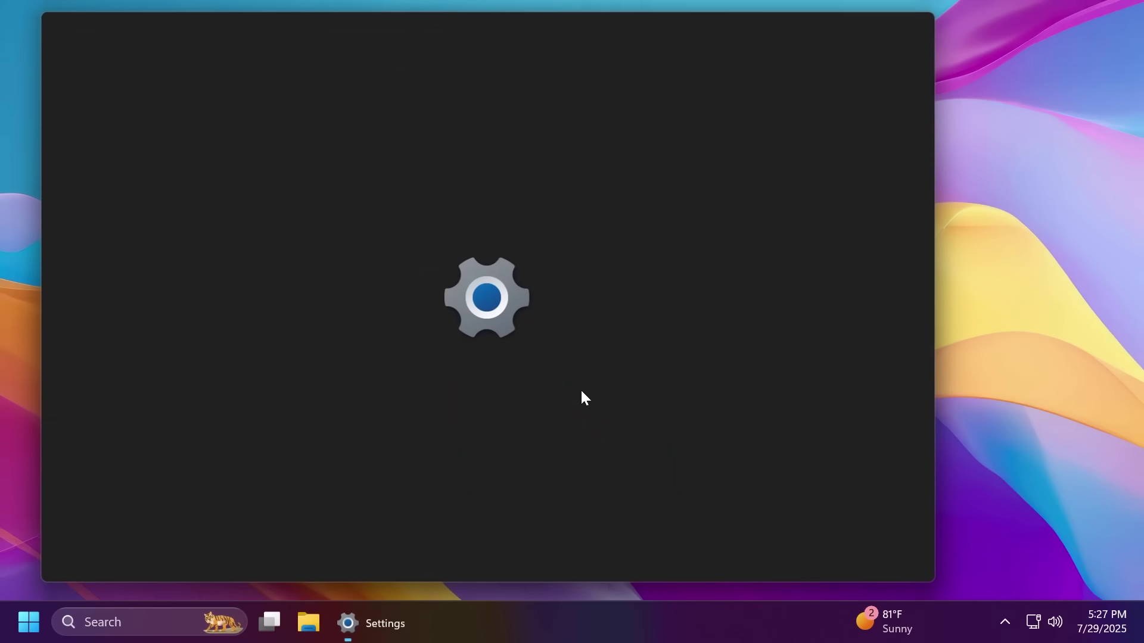
scroll(492, 381, down, 3)
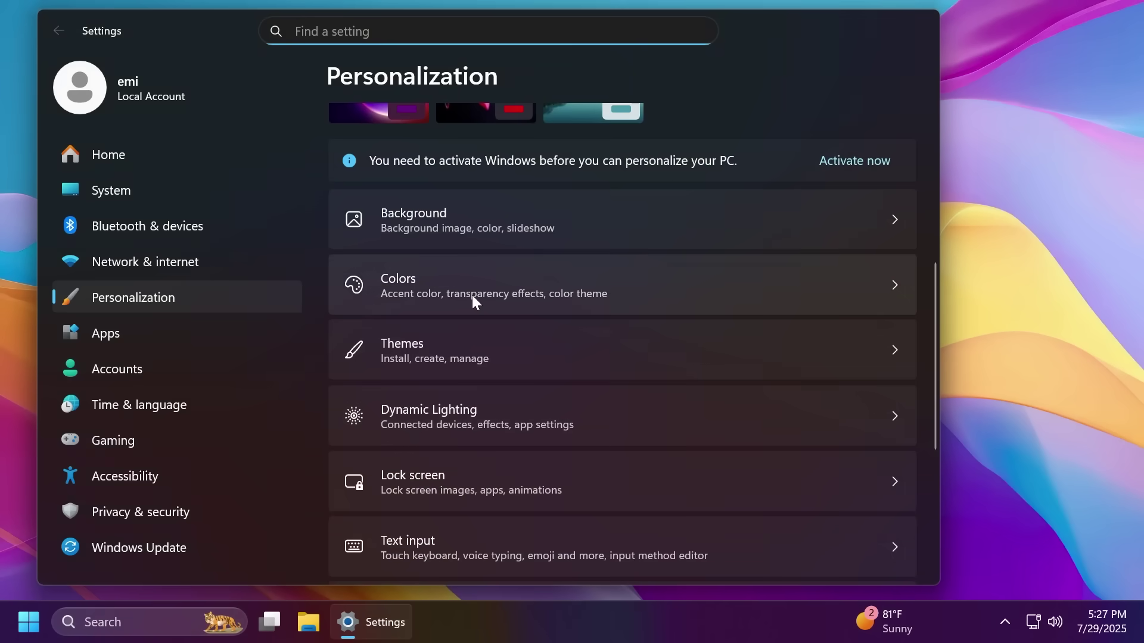
scroll(476, 333, down, 3)
click(460, 347)
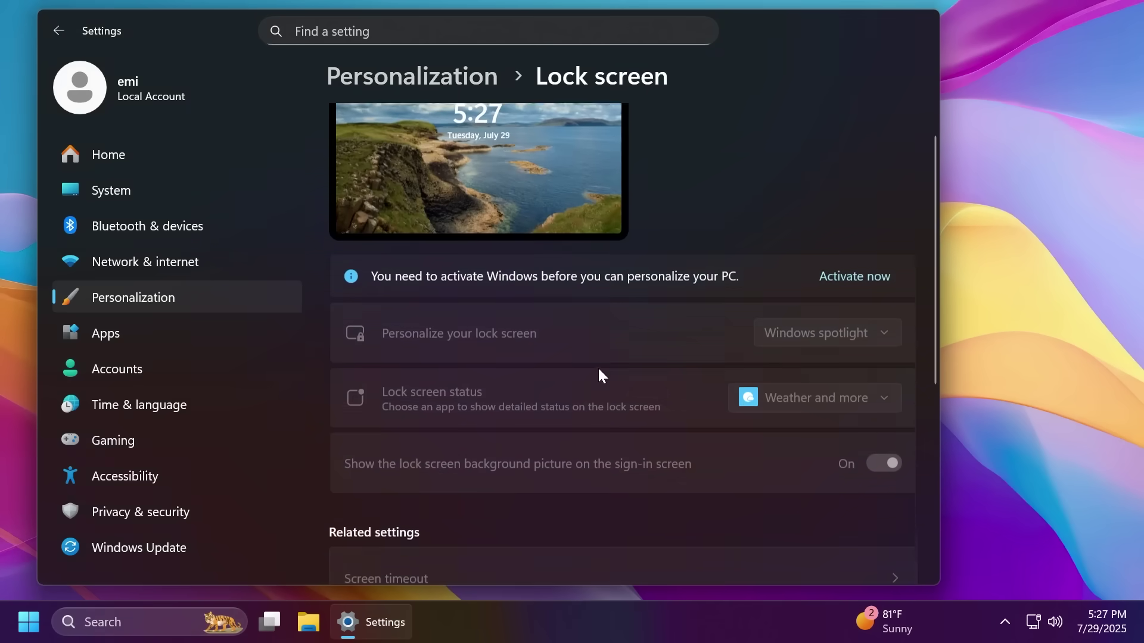
scroll(626, 363, up, 1)
scroll(583, 381, down, 2)
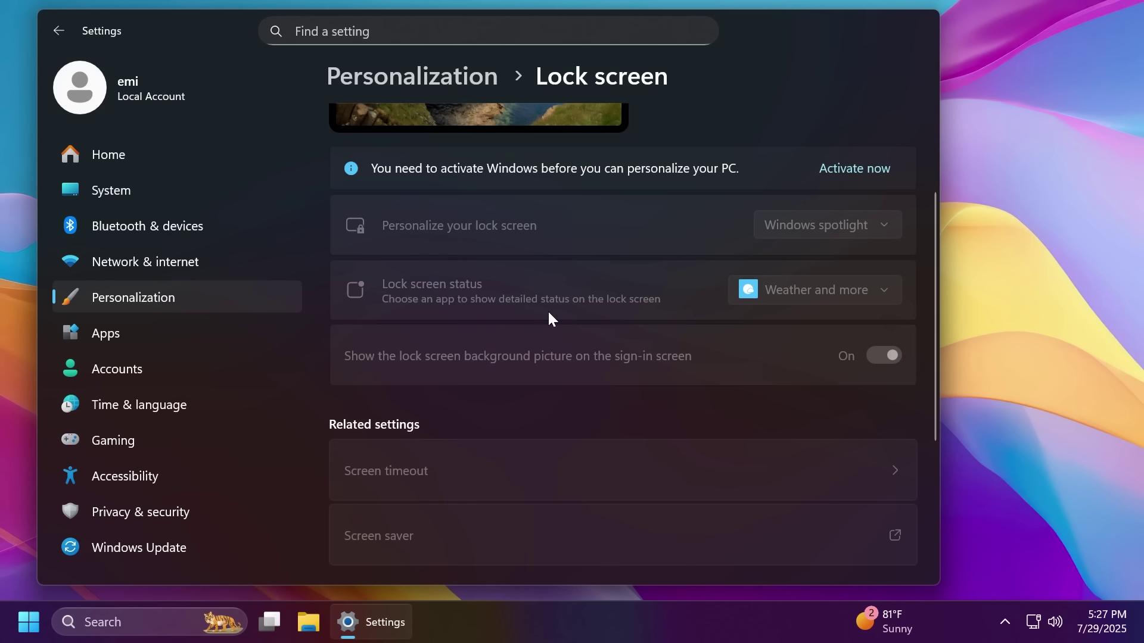
key(alt+F4)
key(super+n)
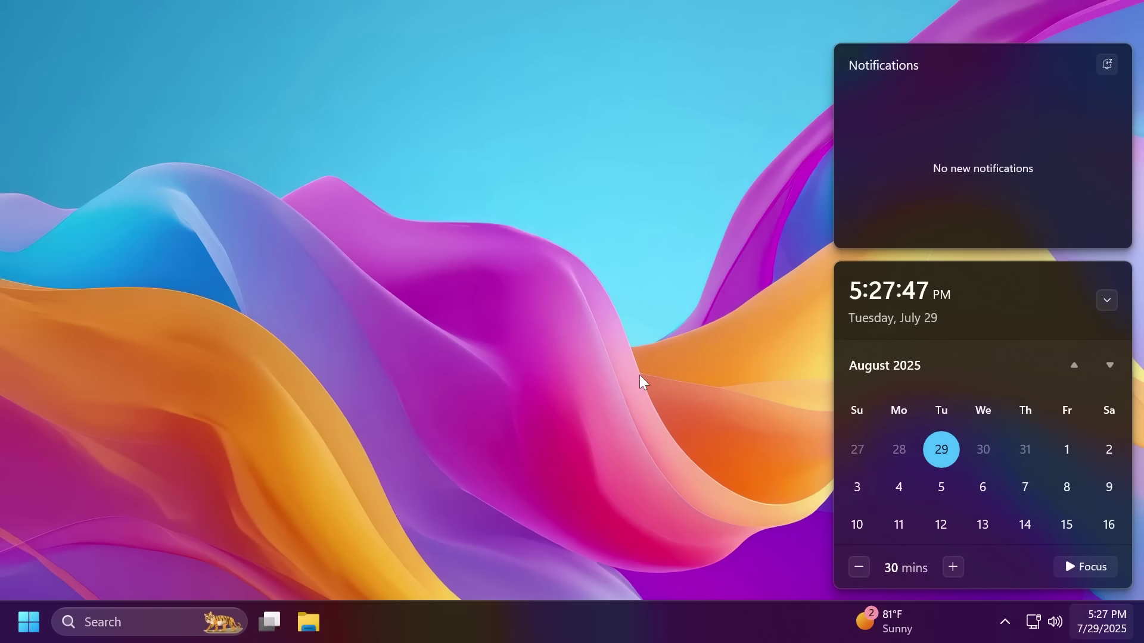
Step: Open Task Manager from the Start button's right-click menu
right_click(626, 617)
click(646, 549)
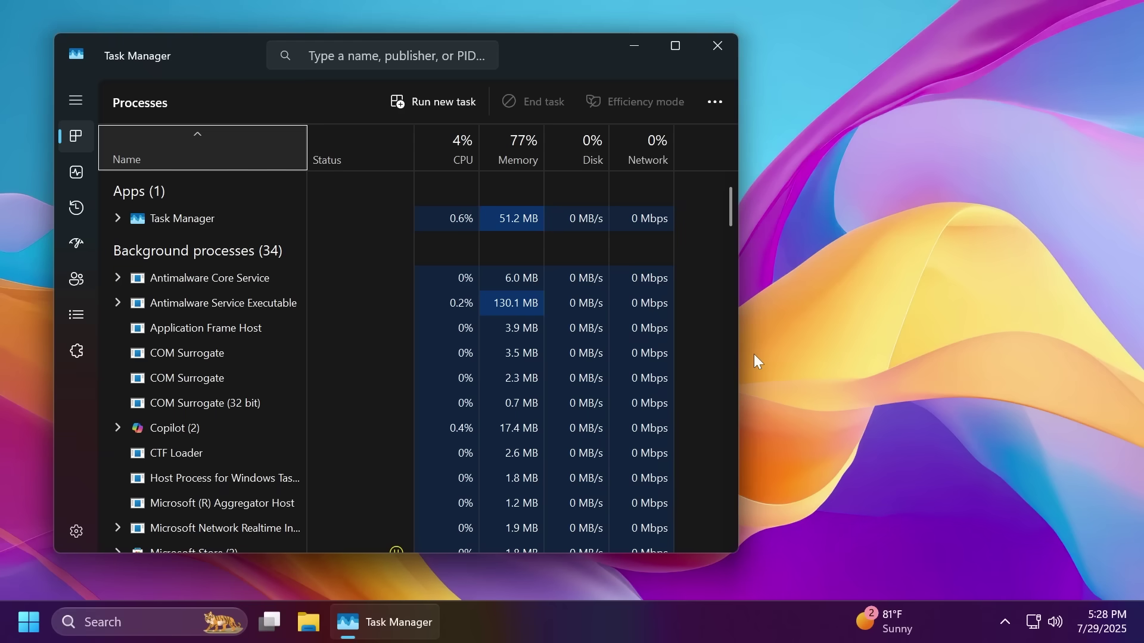
Step: View the CPU graph on Task Manager's Performance page, then close Task Manager
click(76, 173)
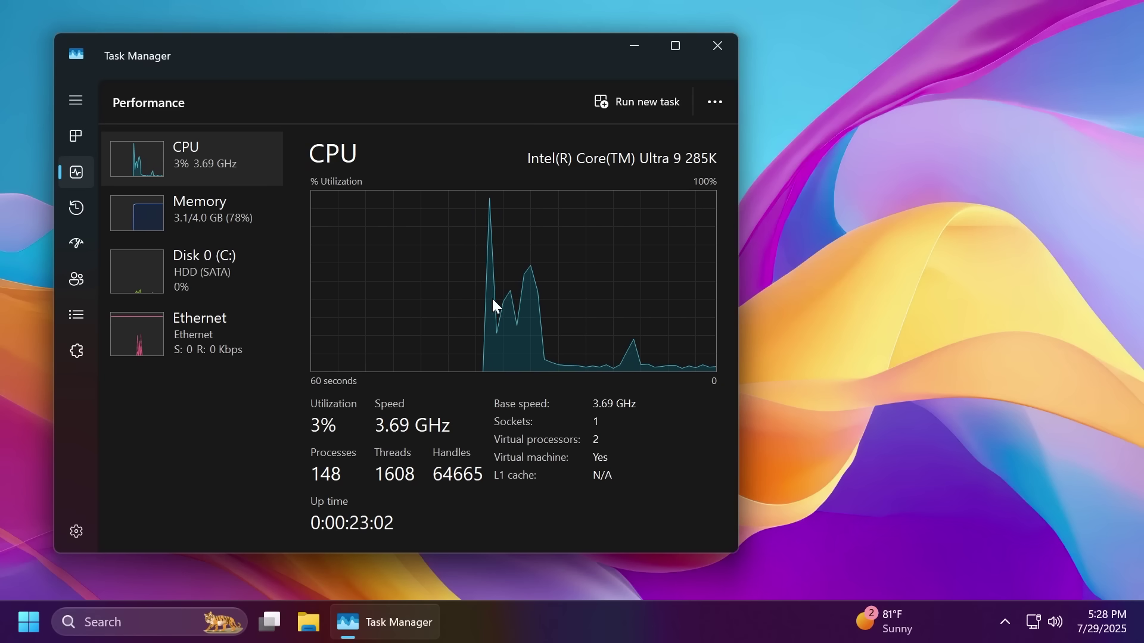
key(alt+F4)
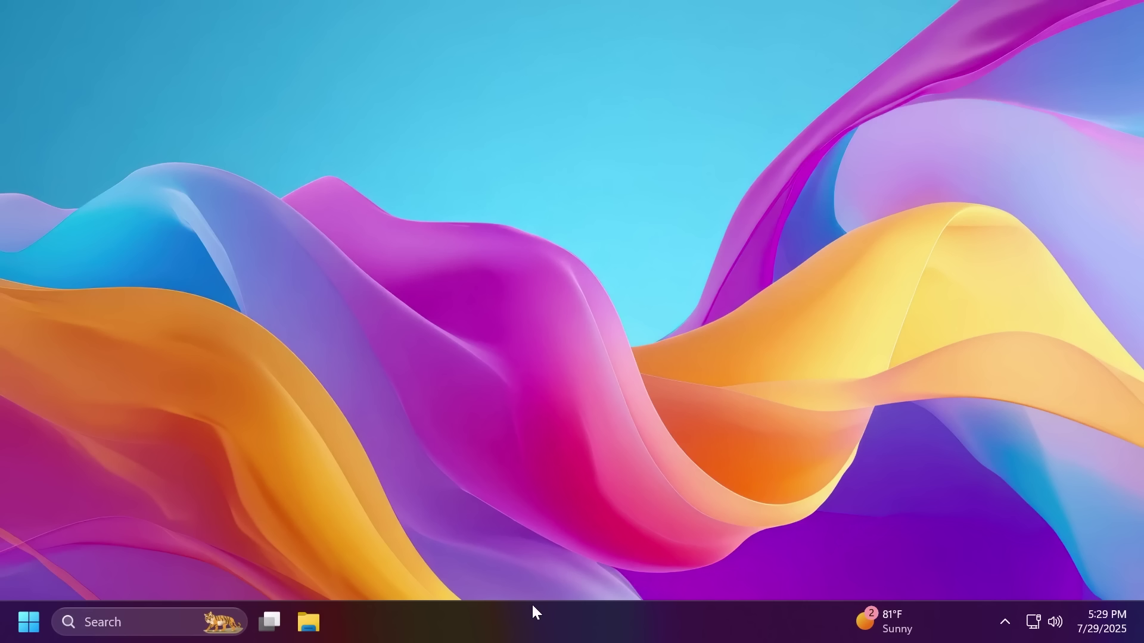
mouse_move(870, 621)
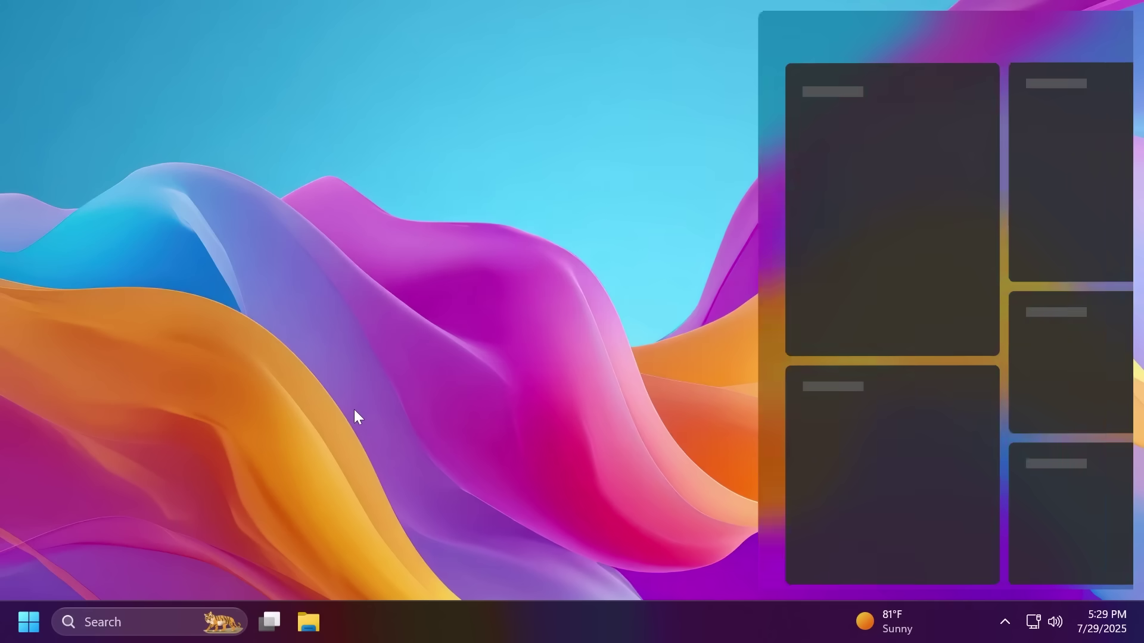
right_click(679, 624)
click(728, 582)
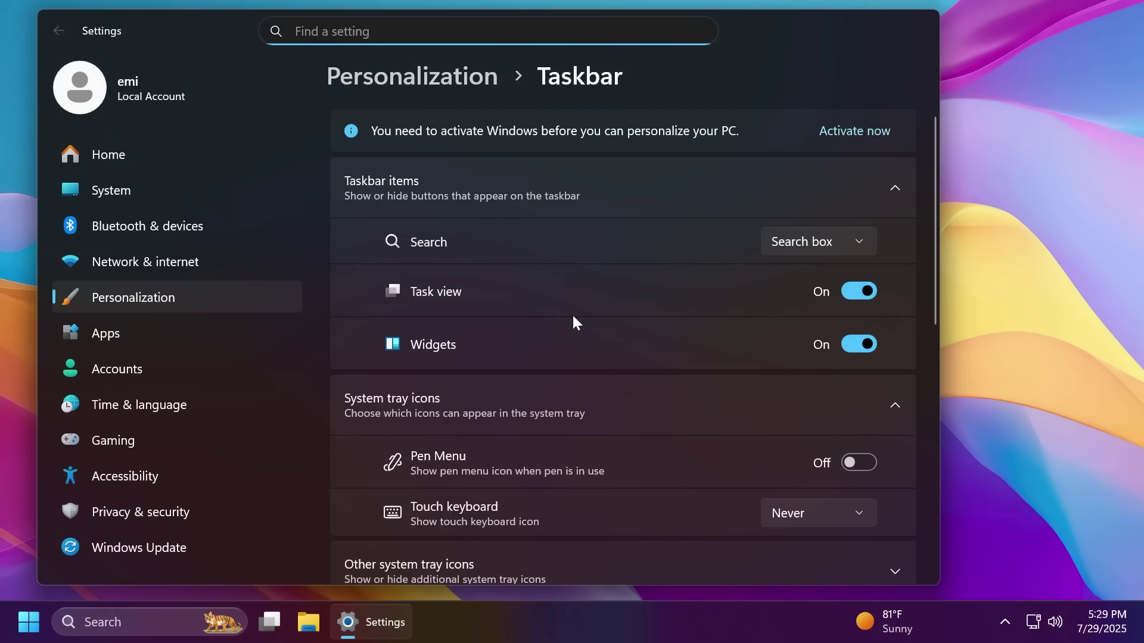
click(917, 24)
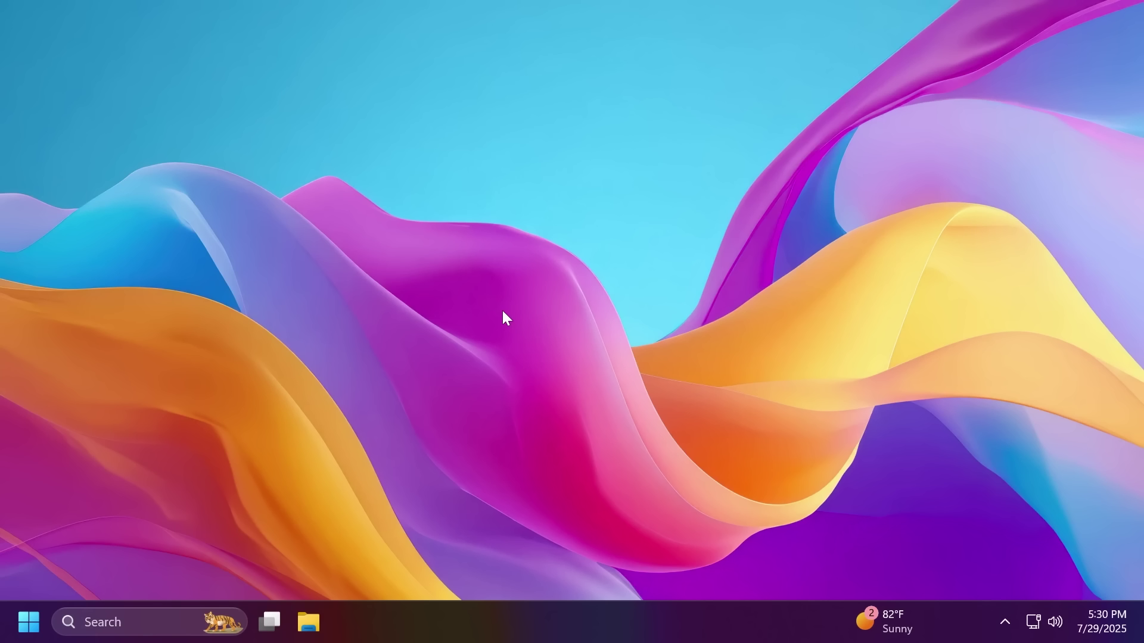
Step: Open File Explorer at Home with Win+E, close it, and bring up the Start menu
key(super+e)
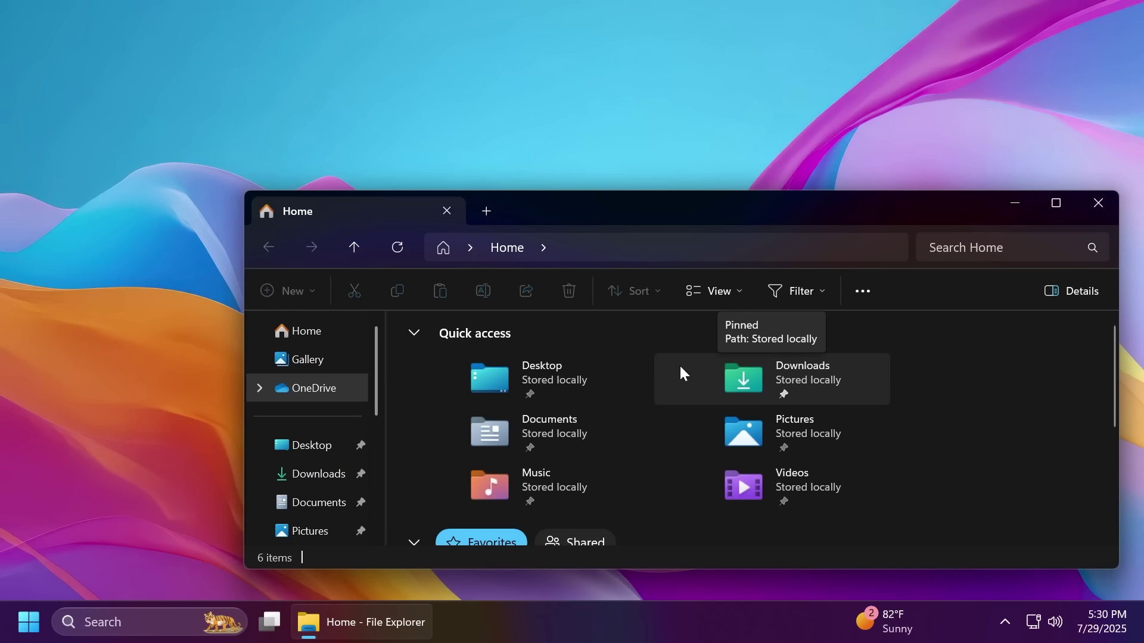
click(1086, 214)
key(super)
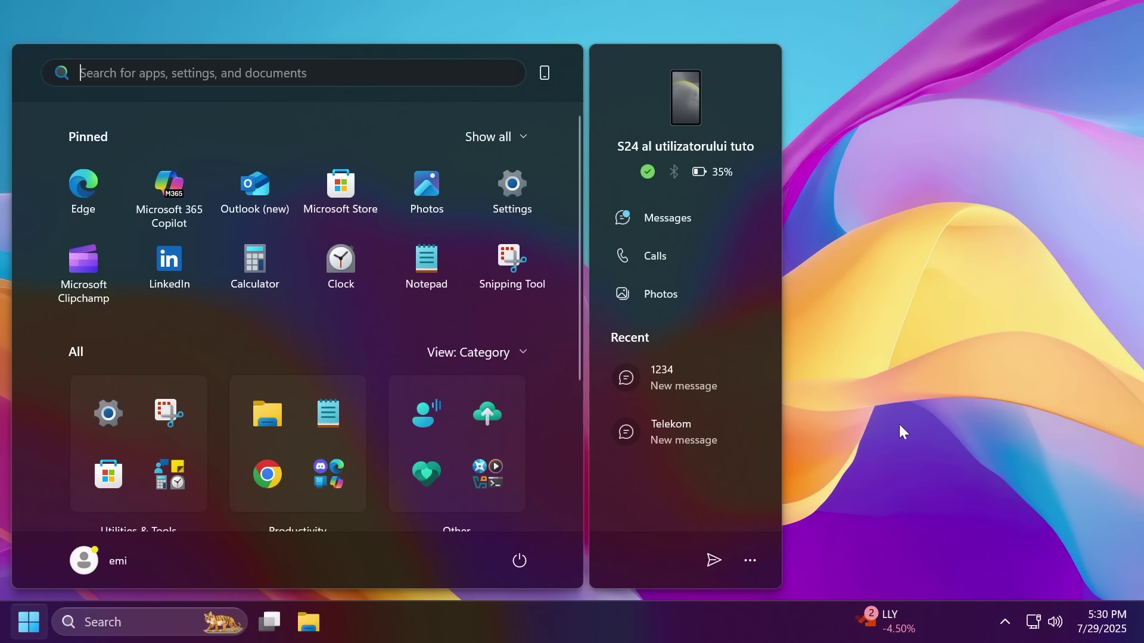
Step: Dismiss Start, reopen it and search for 'xbox'
click(866, 362)
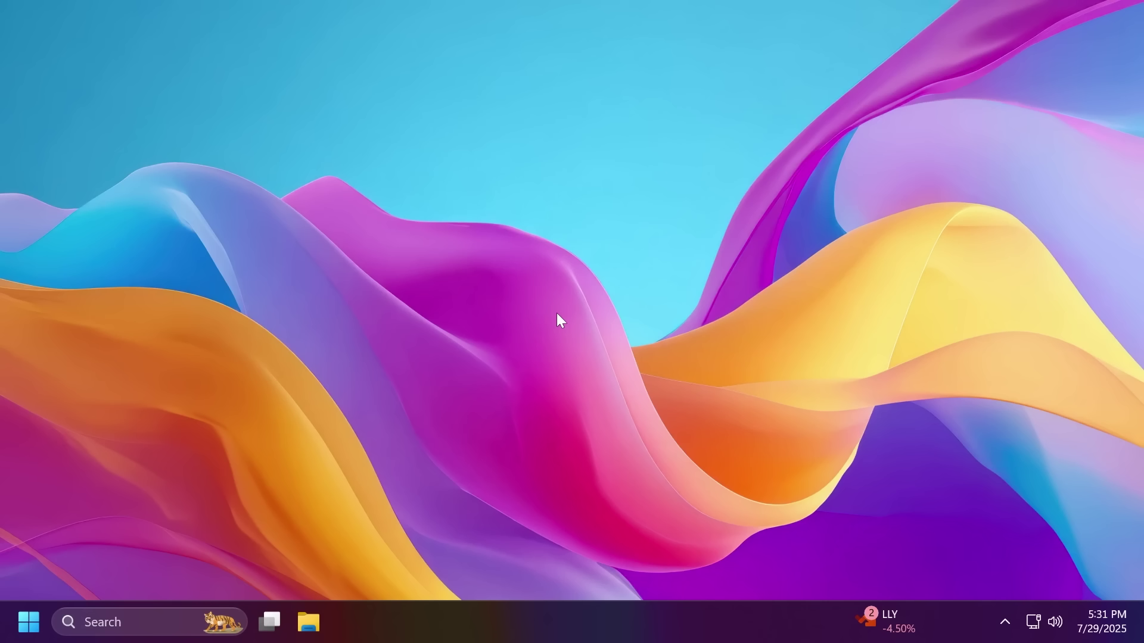
key(super)
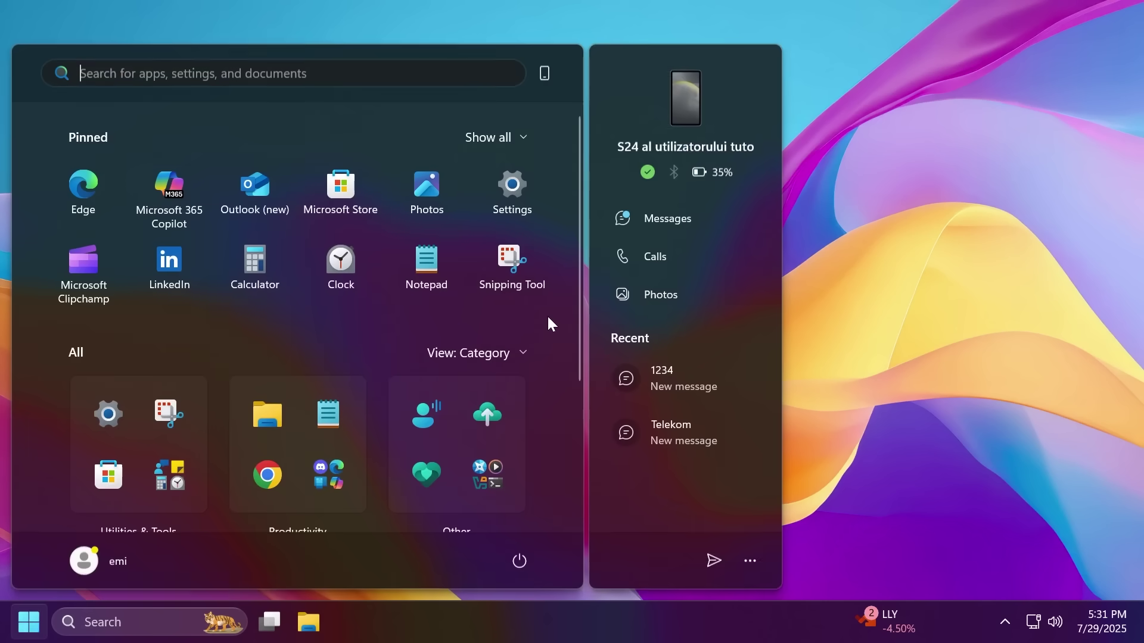
text(xbox)
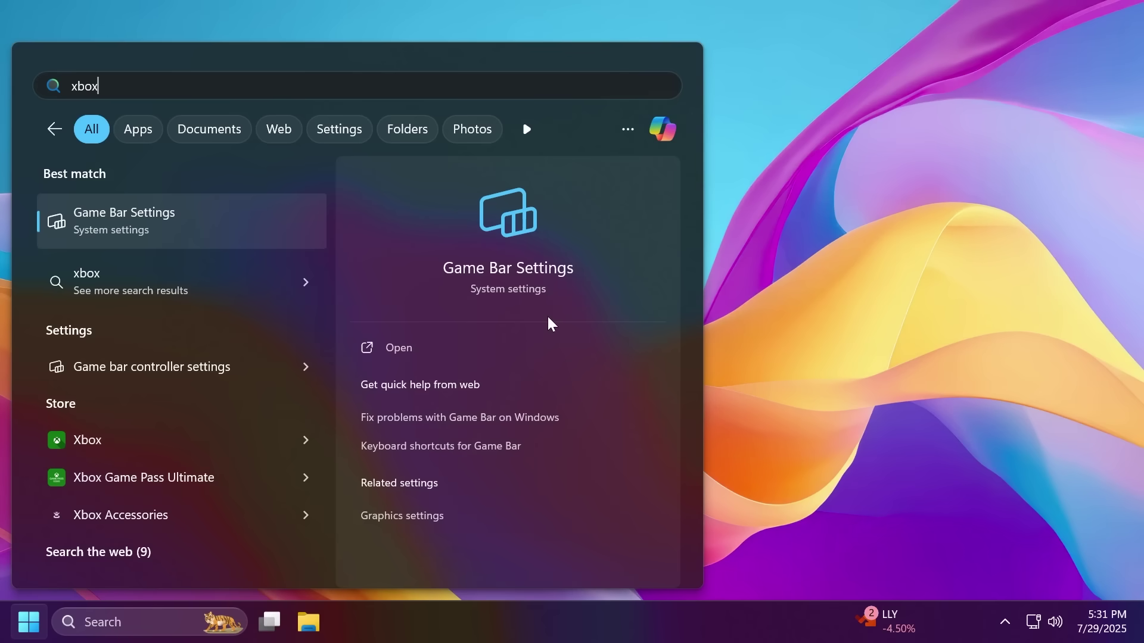
Step: Open Settings to System > Storage > Disks & volumes, then close it with Alt+F4
click(530, 270)
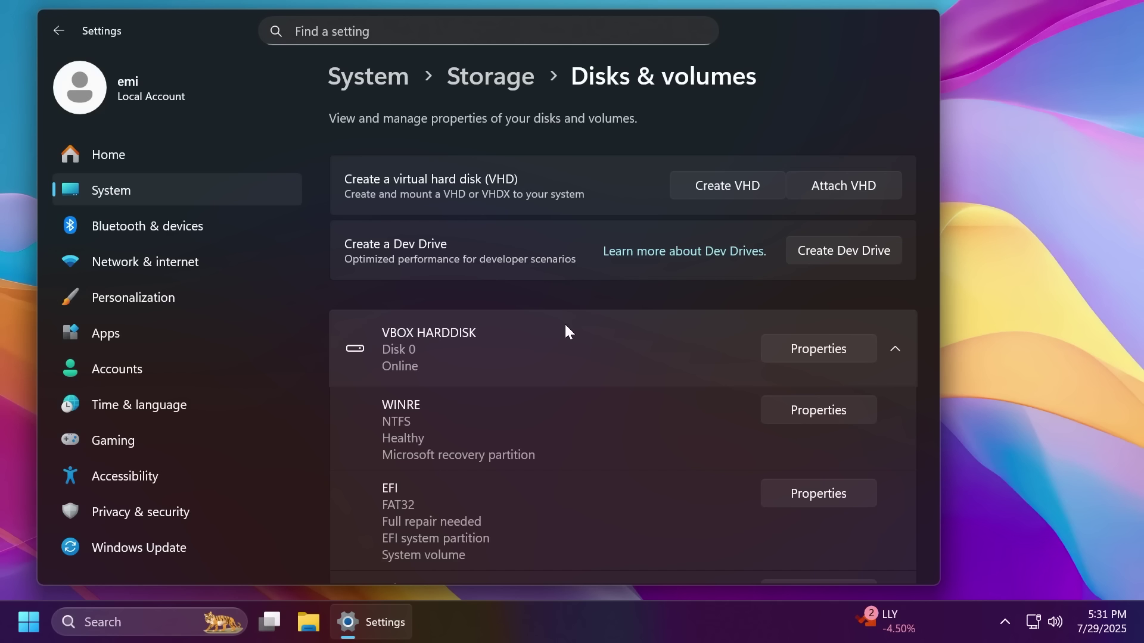
key(alt+F4)
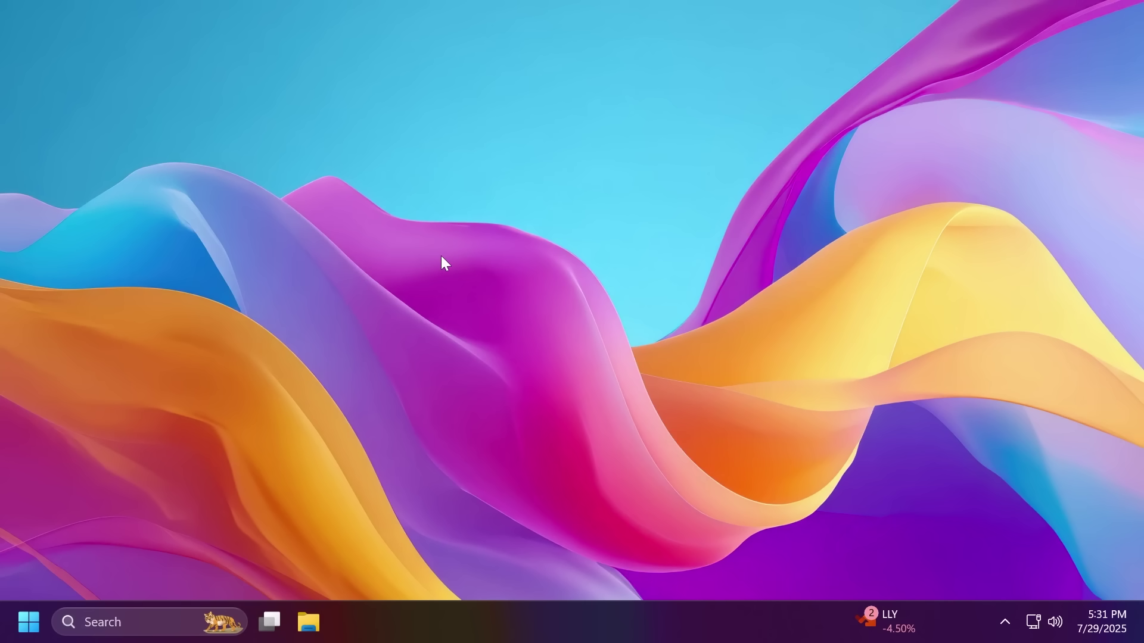
key(super)
text(group)
key(Escape)
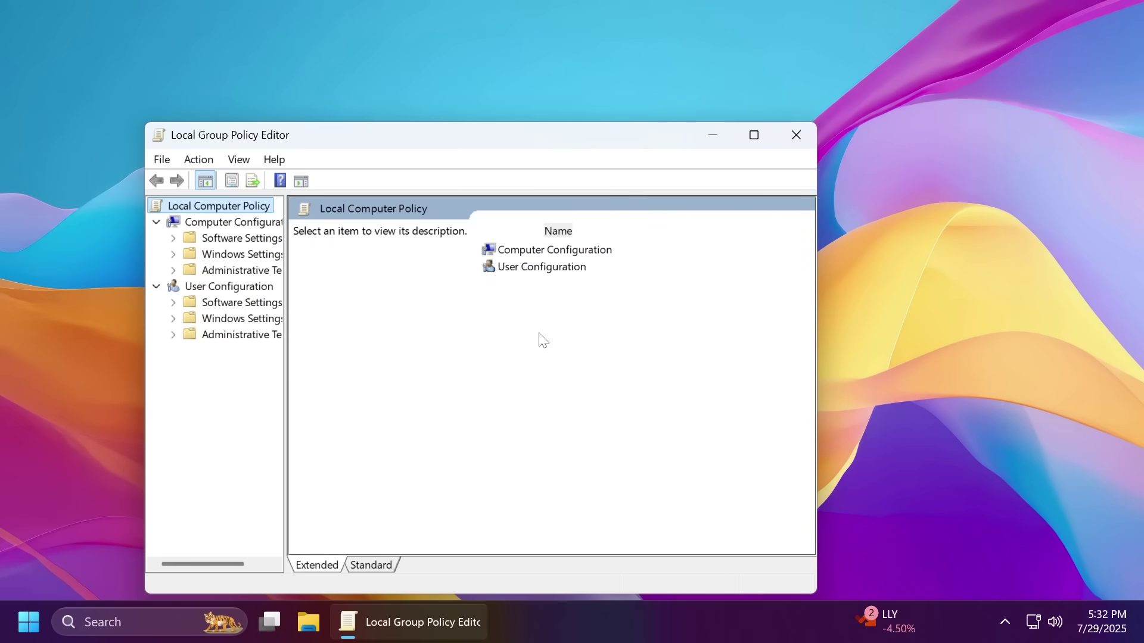
mouse_move(449, 129)
mouse_down()
mouse_move(445, 87)
mouse_move(480, 92)
mouse_move(465, 100)
mouse_move(466, 121)
mouse_up()
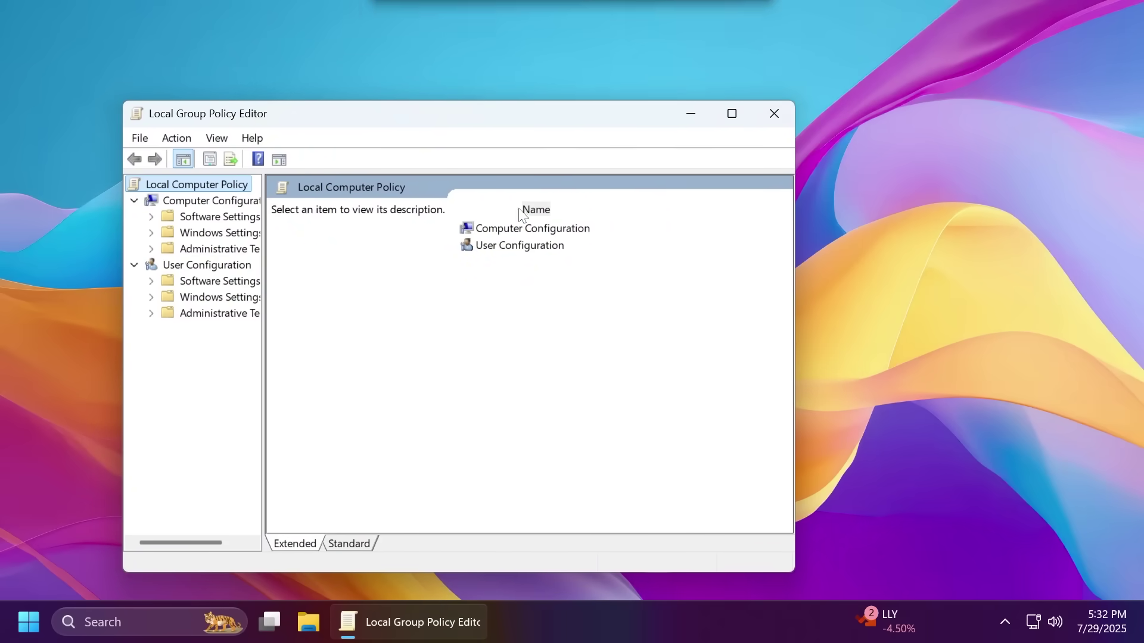
click(775, 116)
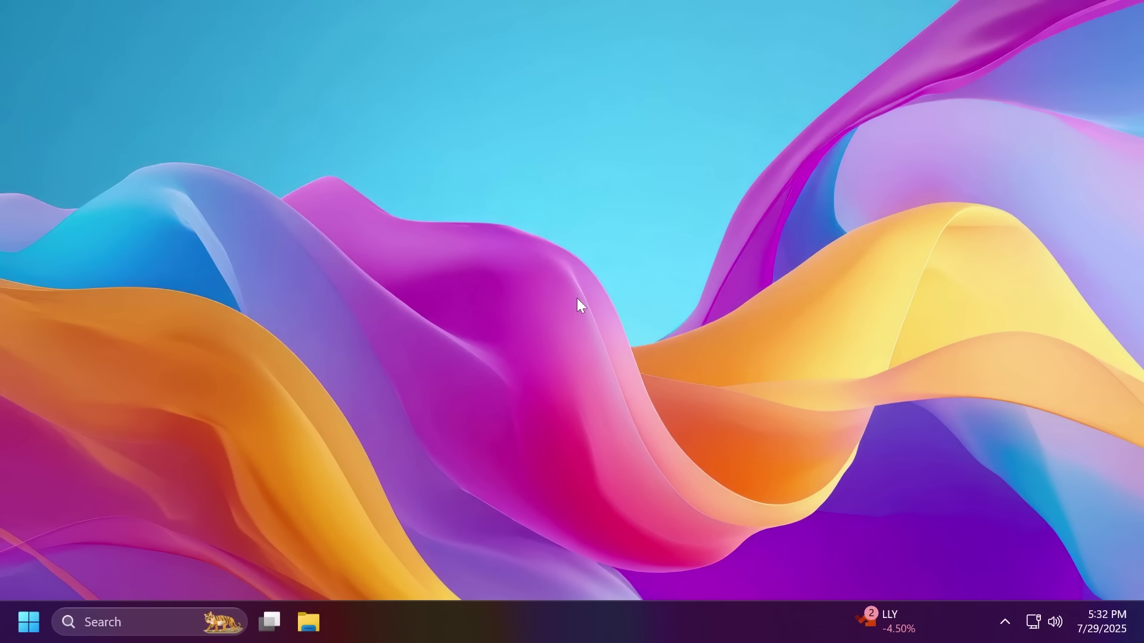